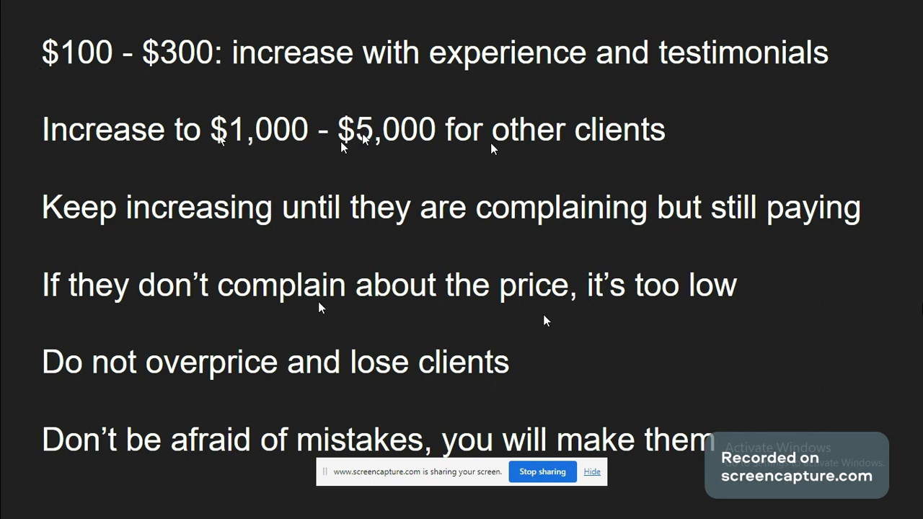
Step: Switch from the slideshow to the Chrome window running Botpress Studio
key(alt+Tab)
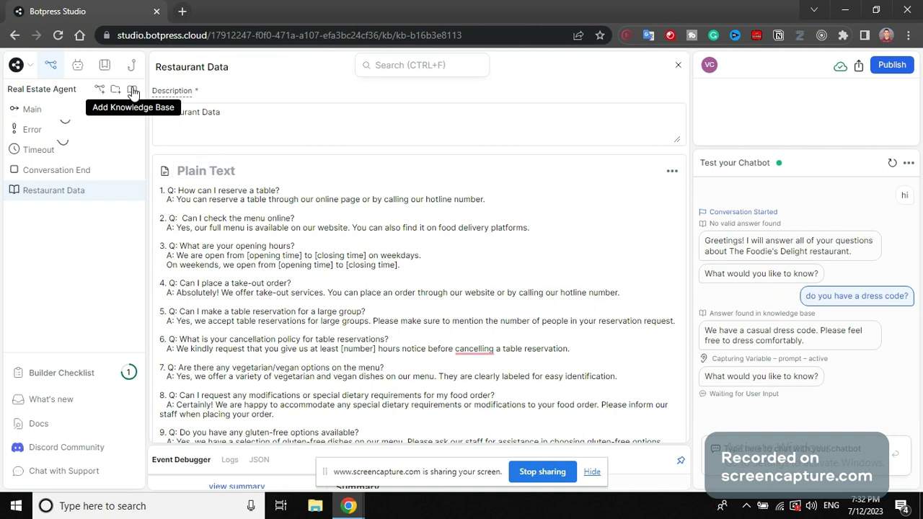
Step: Open the Restaurant Data knowledge base and select all its plain-text Q&A
click(56, 195)
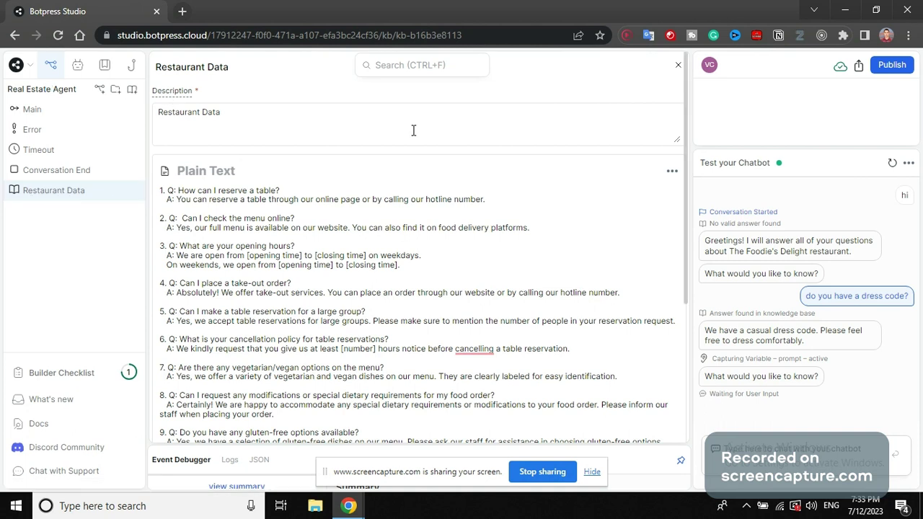
click(239, 218)
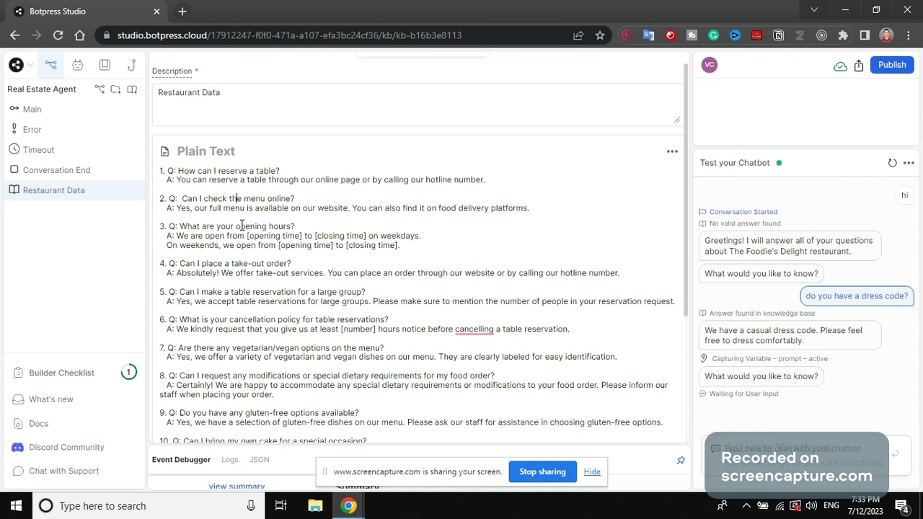
scroll(242, 225, down, 3)
scroll(242, 226, up, 3)
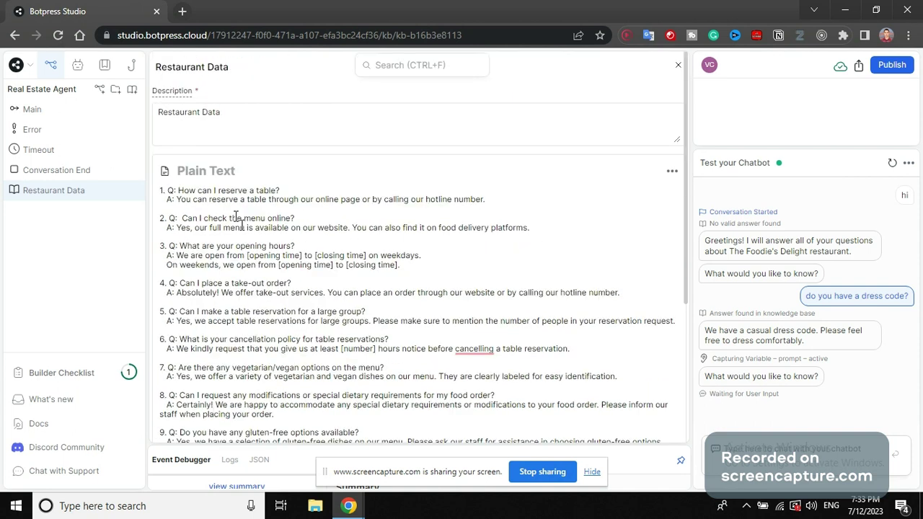
drag(209, 199, 252, 315)
click(298, 309)
key(ctrl+a)
scroll(223, 193, down, 2)
click(223, 192)
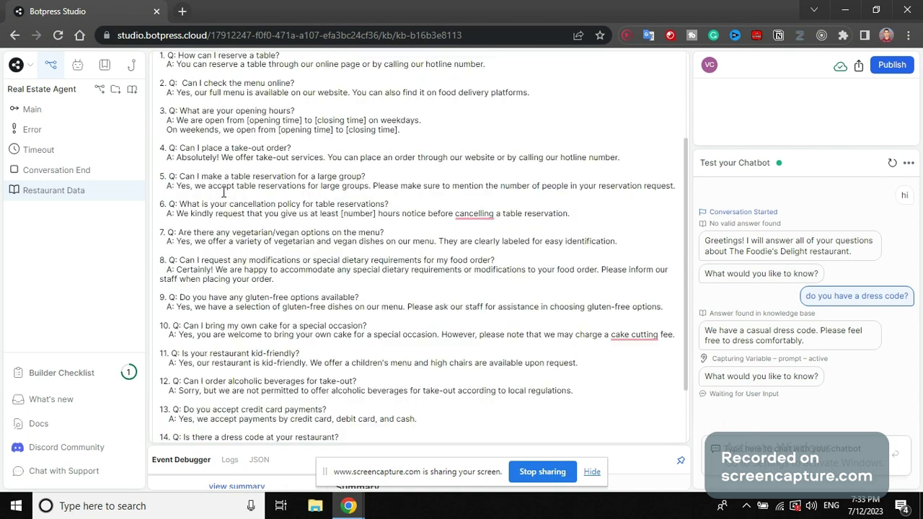
Step: Review the fifteen restaurant Q&A entries, then return to the Main workflow
scroll(223, 193, down, 2)
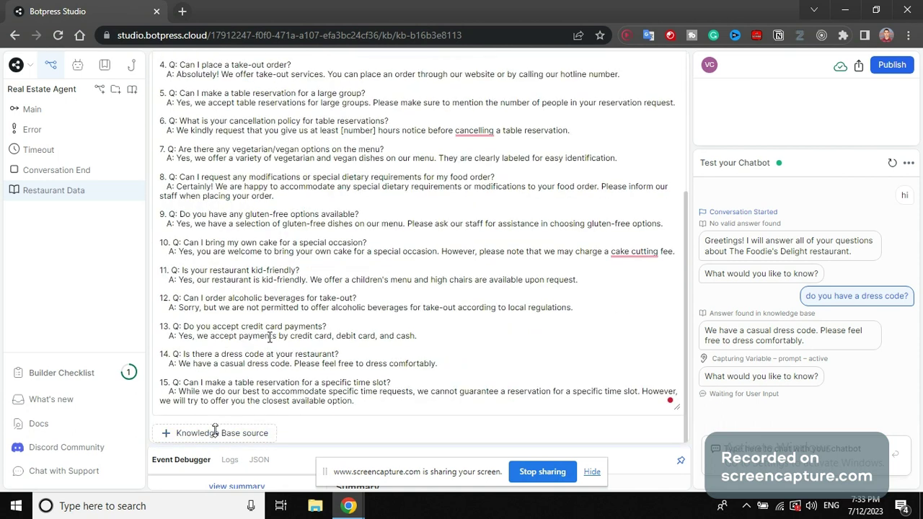
scroll(270, 337, up, 4)
scroll(231, 202, down, 4)
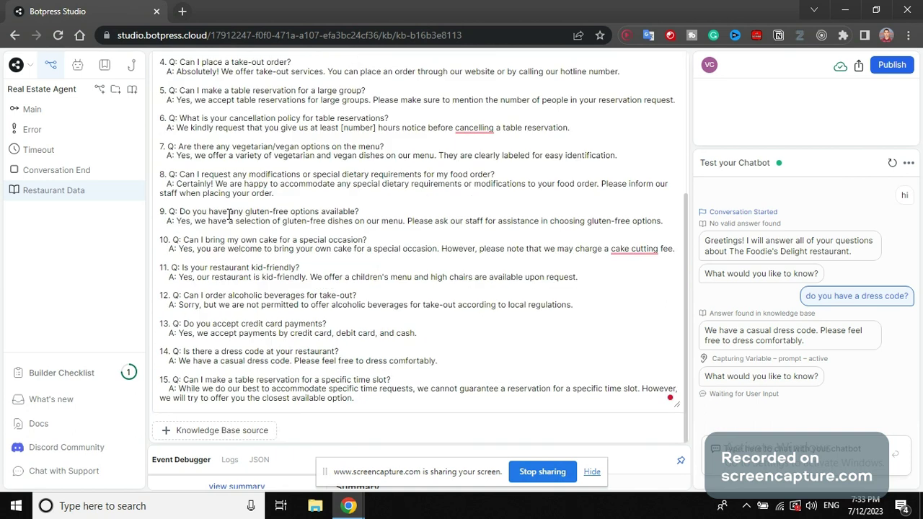
scroll(229, 213, up, 4)
scroll(195, 213, down, 4)
scroll(265, 291, up, 5)
scroll(358, 287, down, 3)
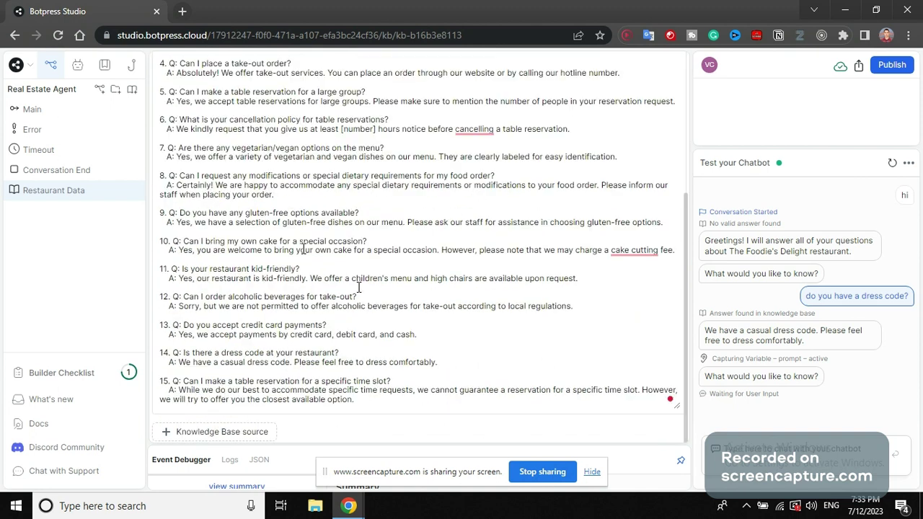
scroll(222, 218, up, 3)
click(50, 111)
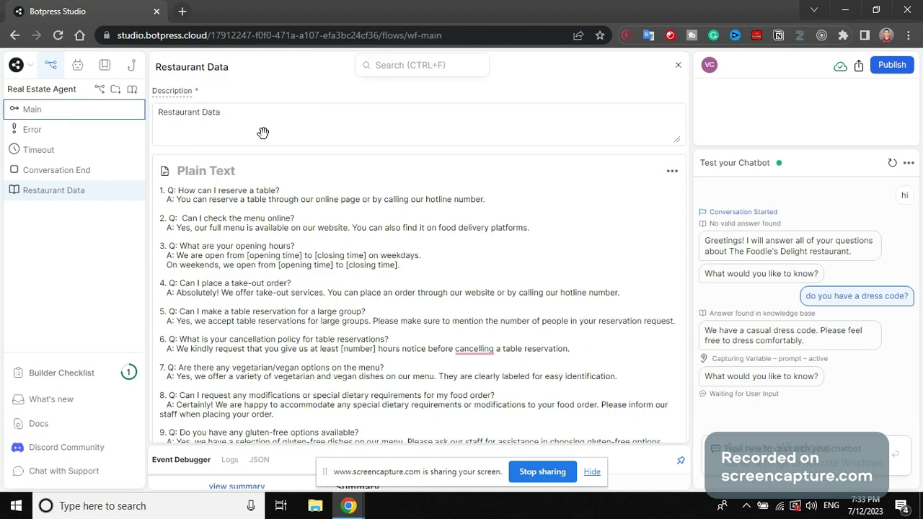
Step: Inspect Standard1's restaurant greeting message and its always transition to Standard2
scroll(221, 188, up, 5)
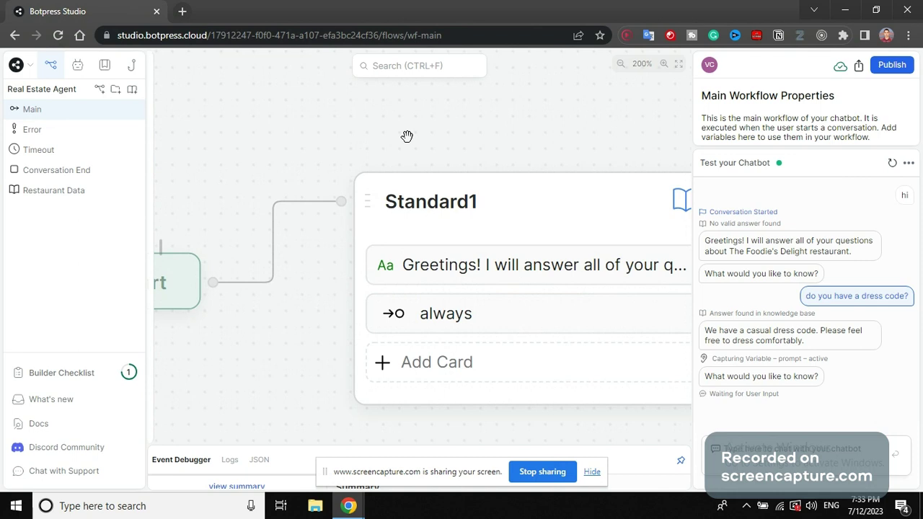
drag(407, 136, 296, 141)
click(433, 268)
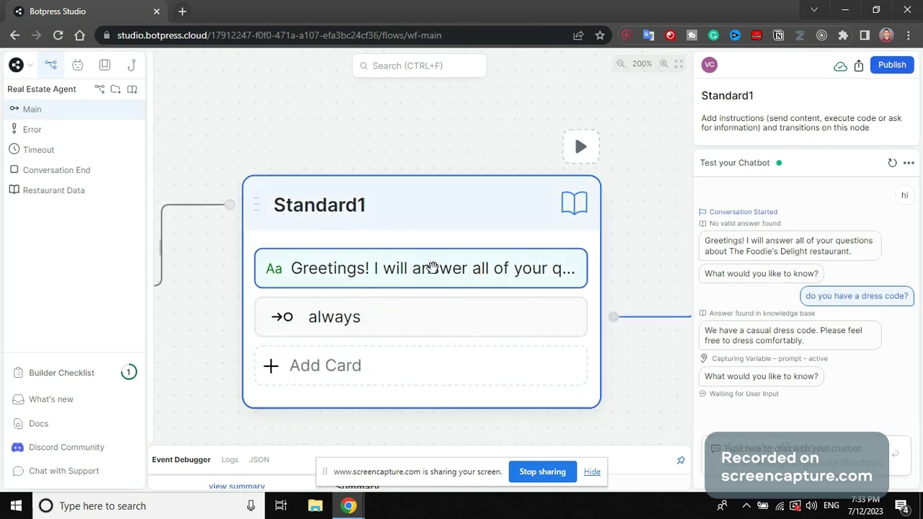
click(432, 268)
drag(709, 147, 814, 148)
click(354, 310)
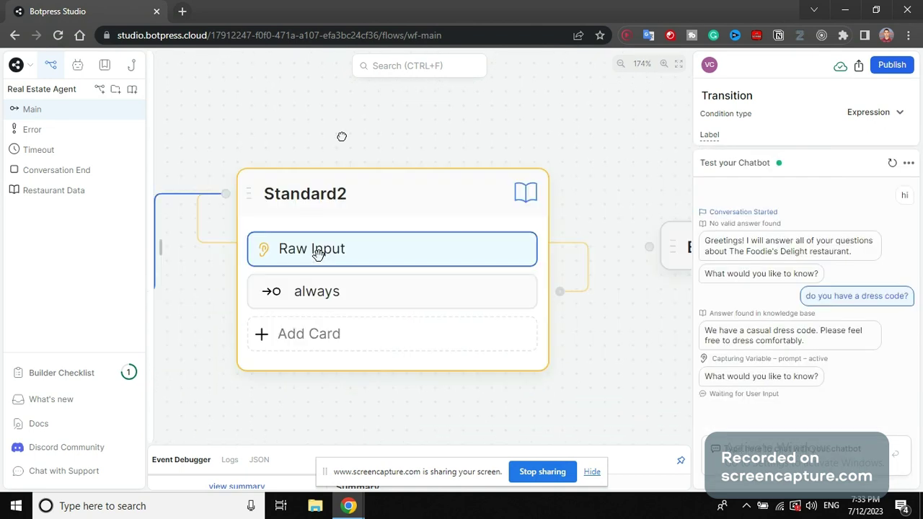
click(277, 250)
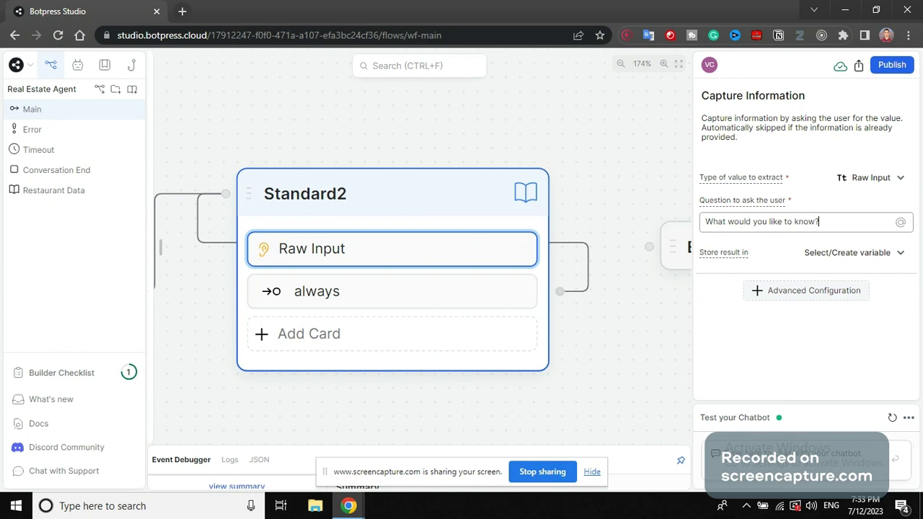
mouse_move(157, 286)
mouse_move(774, 264)
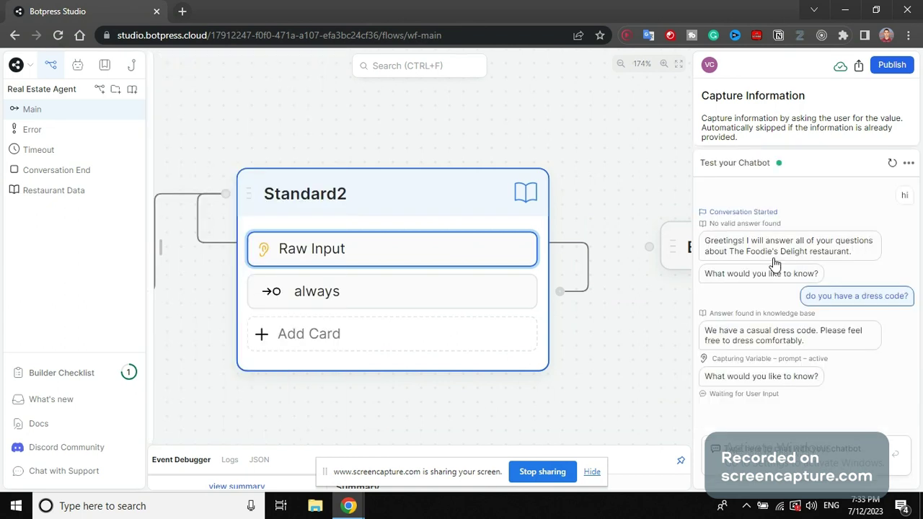
click(554, 266)
click(433, 290)
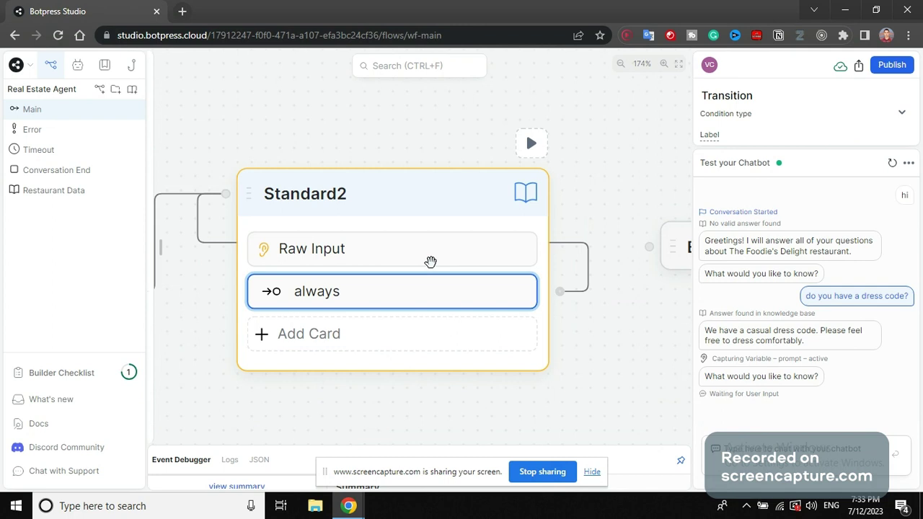
click(430, 262)
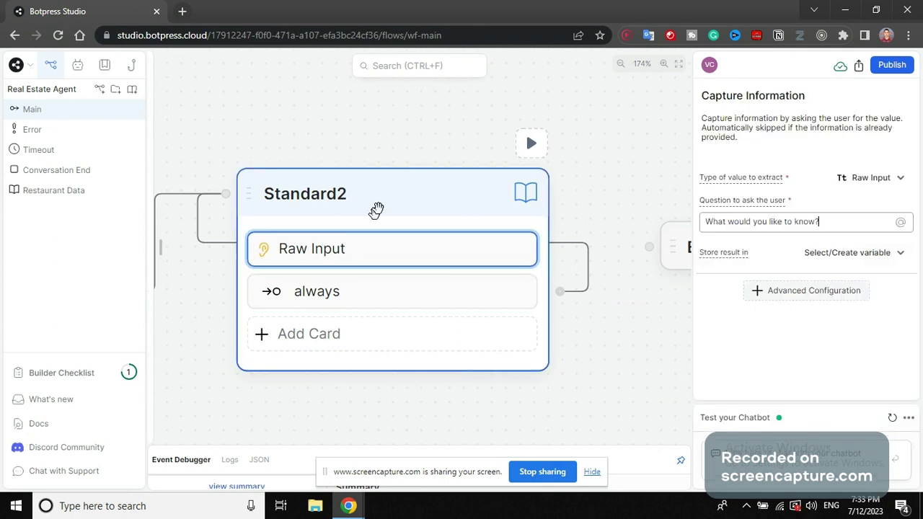
click(442, 198)
drag(767, 150, 767, 317)
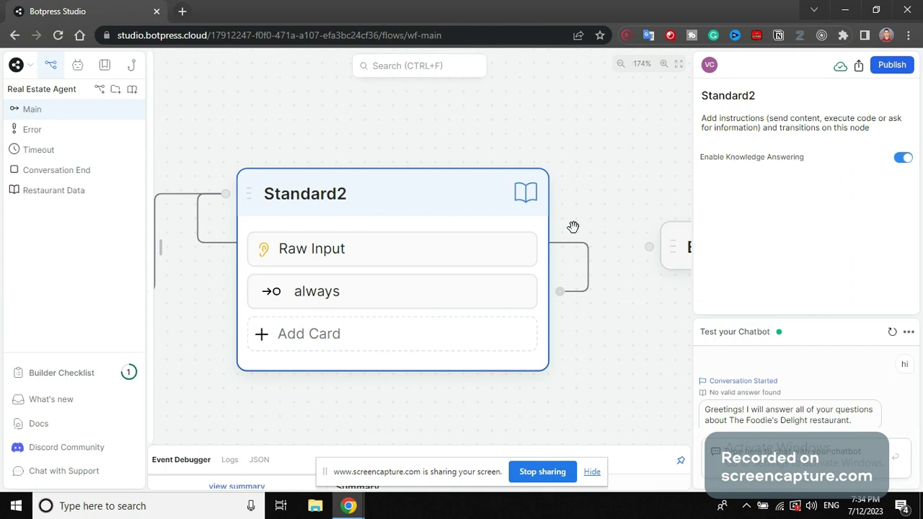
click(364, 295)
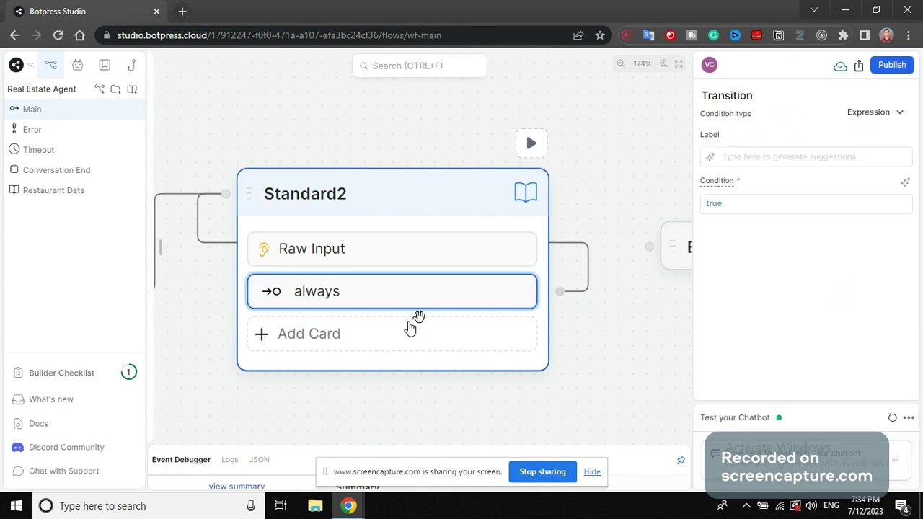
click(325, 250)
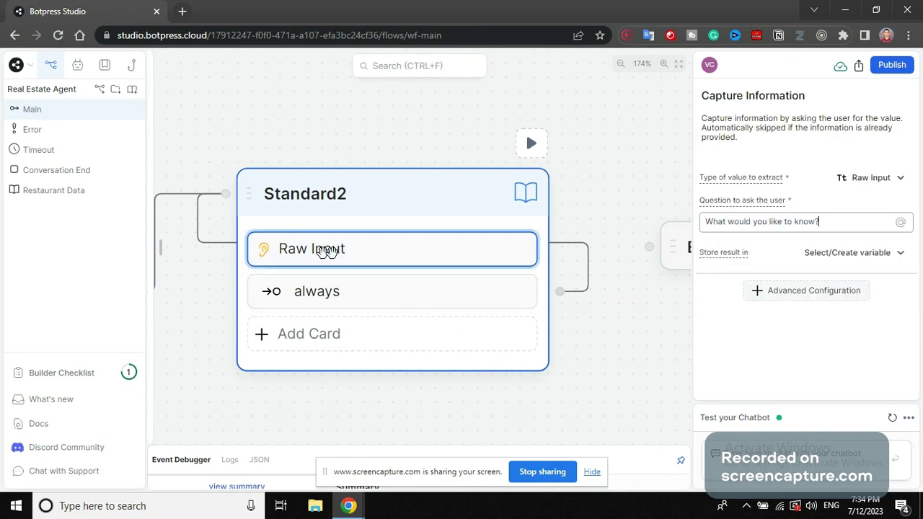
click(368, 214)
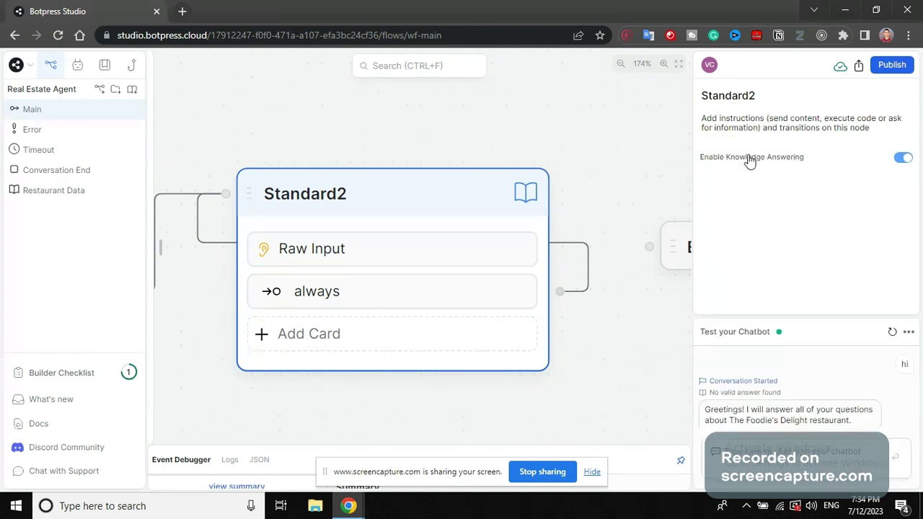
click(372, 250)
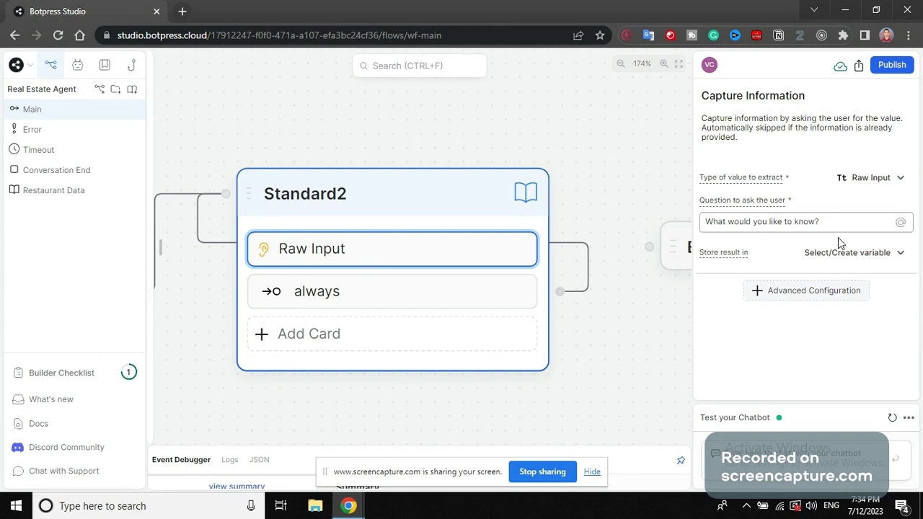
click(389, 291)
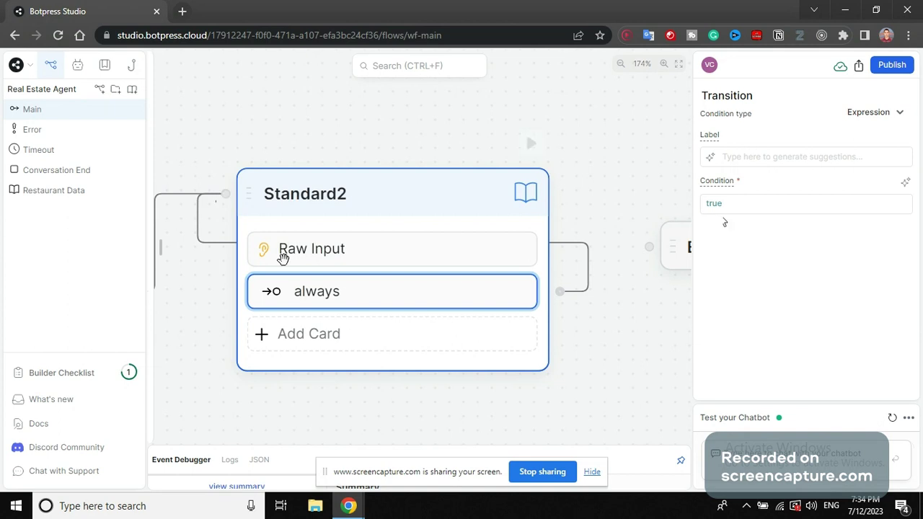
scroll(533, 309, down, 3)
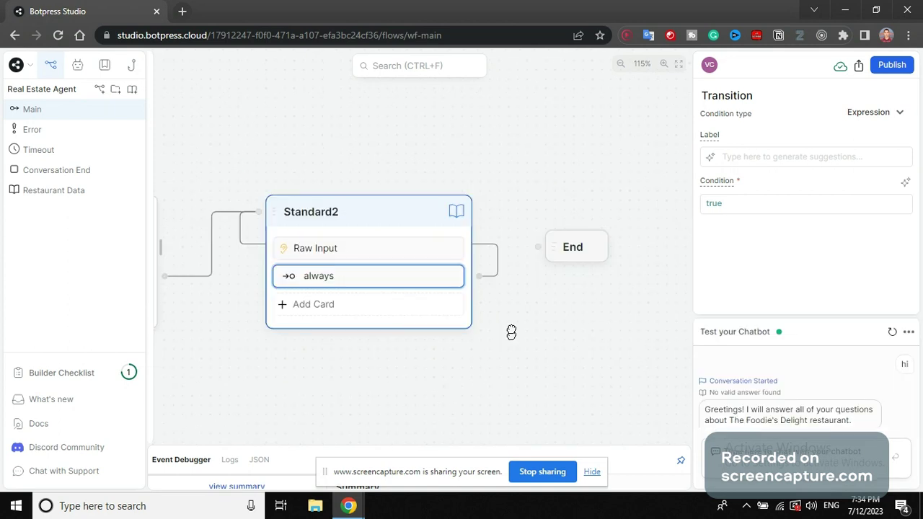